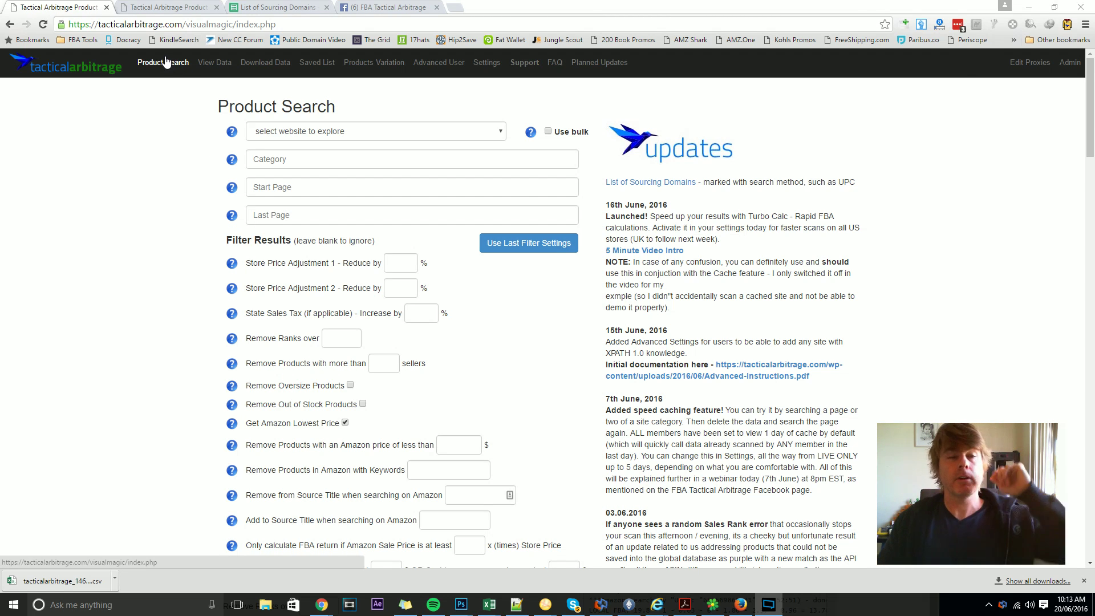
Step: Select target.com as the website and paste 5xt87 into the Category field
{"action": "left_click", "coordinate": [434, 131]}
{"action": "scroll", "coordinate": [424, 171], "scroll_direction": "down", "scroll_amount": 15}
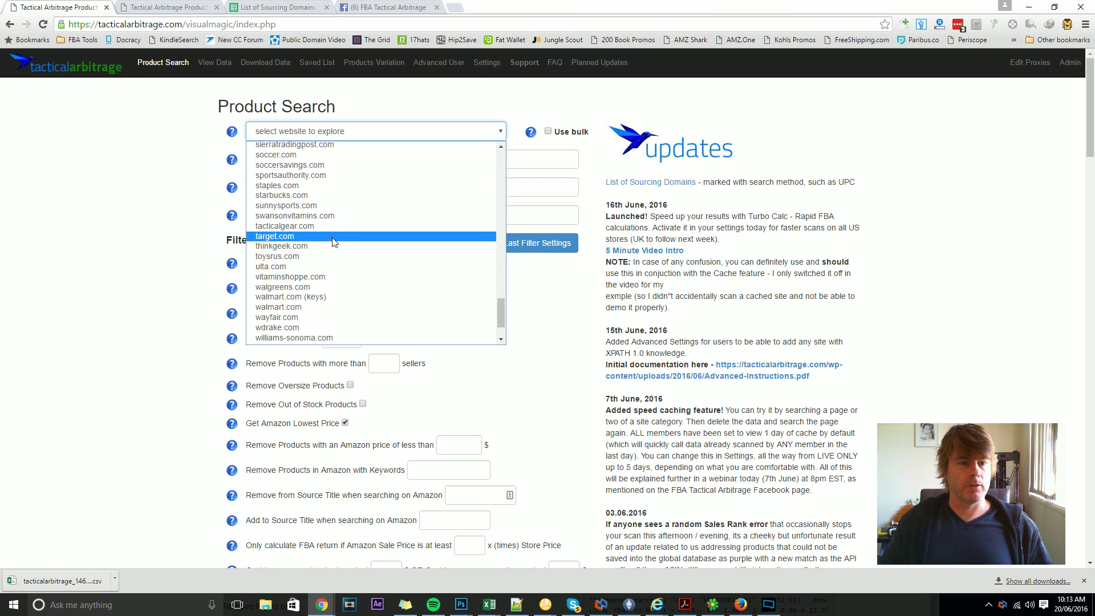
{"action": "left_click", "coordinate": [332, 236]}
{"action": "double_click", "coordinate": [618, 185]}
{"action": "key", "text": "ctrl+c"}
{"action": "key", "text": "Tab"}
{"action": "key", "text": "ctrl+v"}
Step: Set Start Page and Last Page to 1 and submit the scan
{"action": "left_click", "coordinate": [356, 192]}
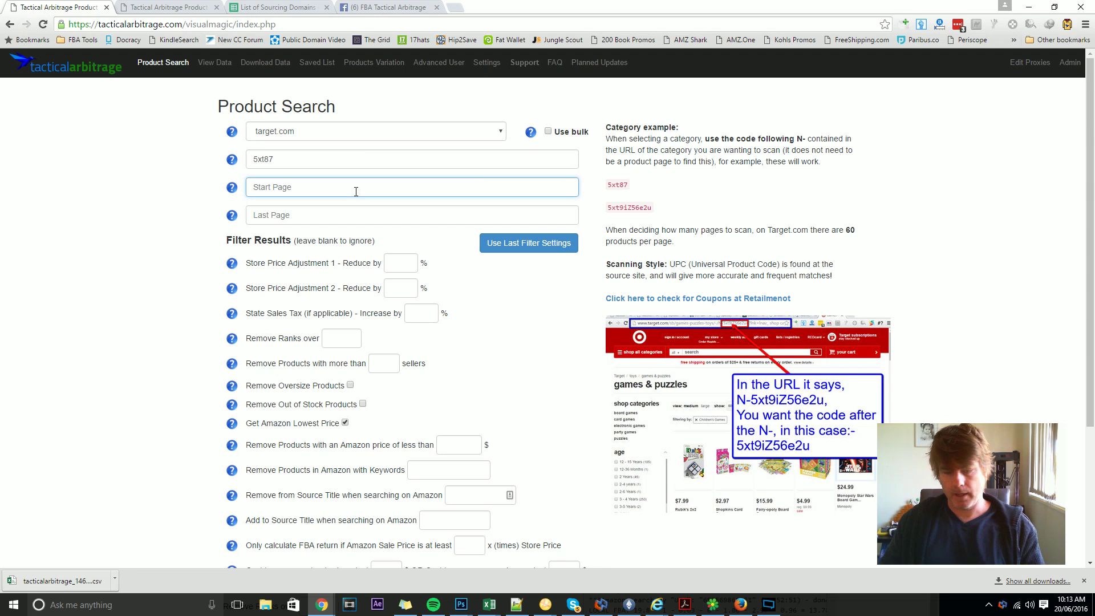
{"action": "type", "text": "1"}
{"action": "key", "text": "Tab"}
{"action": "type", "text": "1"}
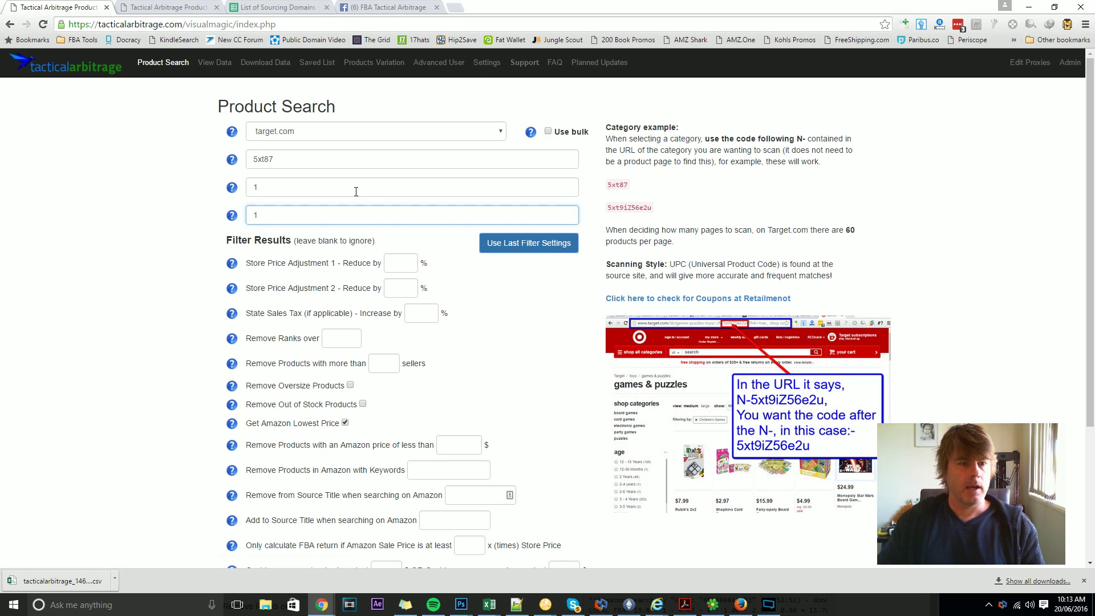
{"action": "scroll", "coordinate": [297, 342], "scroll_direction": "down", "scroll_amount": 3}
{"action": "left_click", "coordinate": [247, 504]}
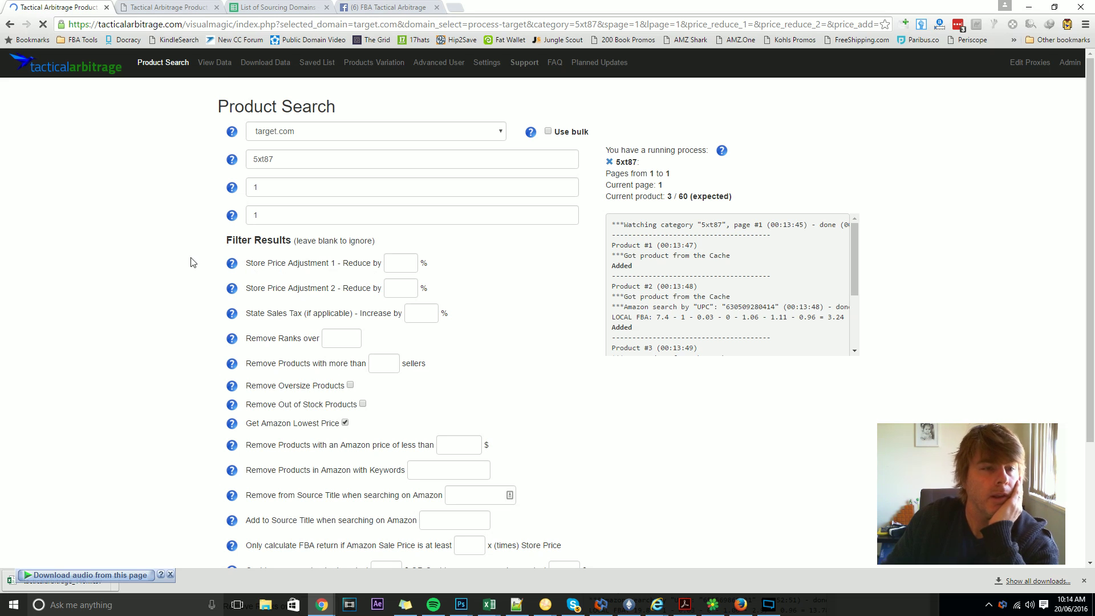
Step: Show the target.com scan results in View Data and download them as a CSV
{"action": "left_click", "coordinate": [224, 60]}
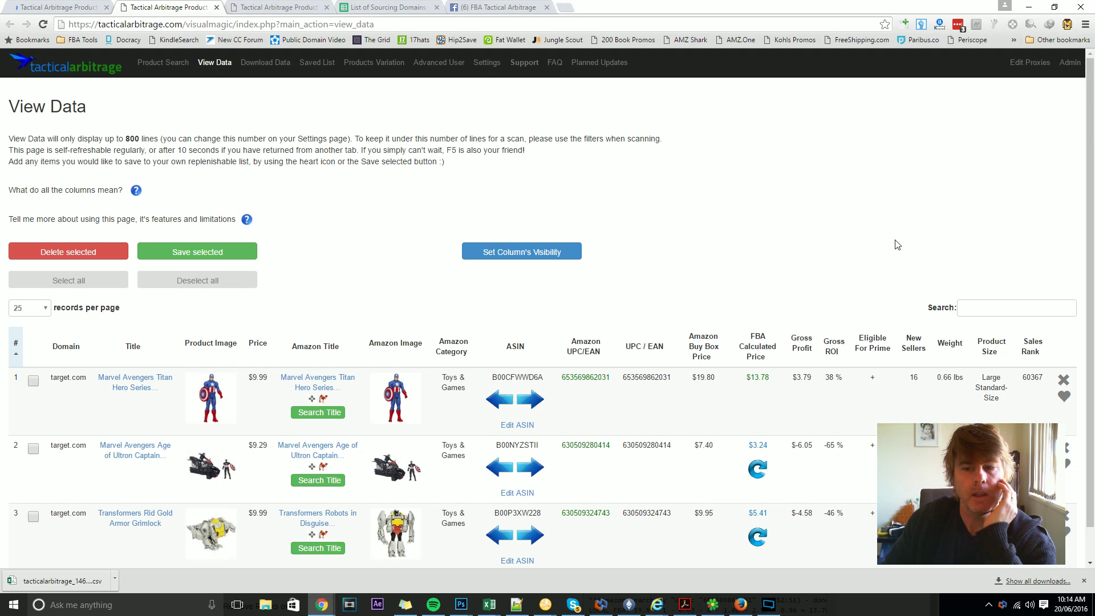
{"action": "double_click", "coordinate": [831, 377]}
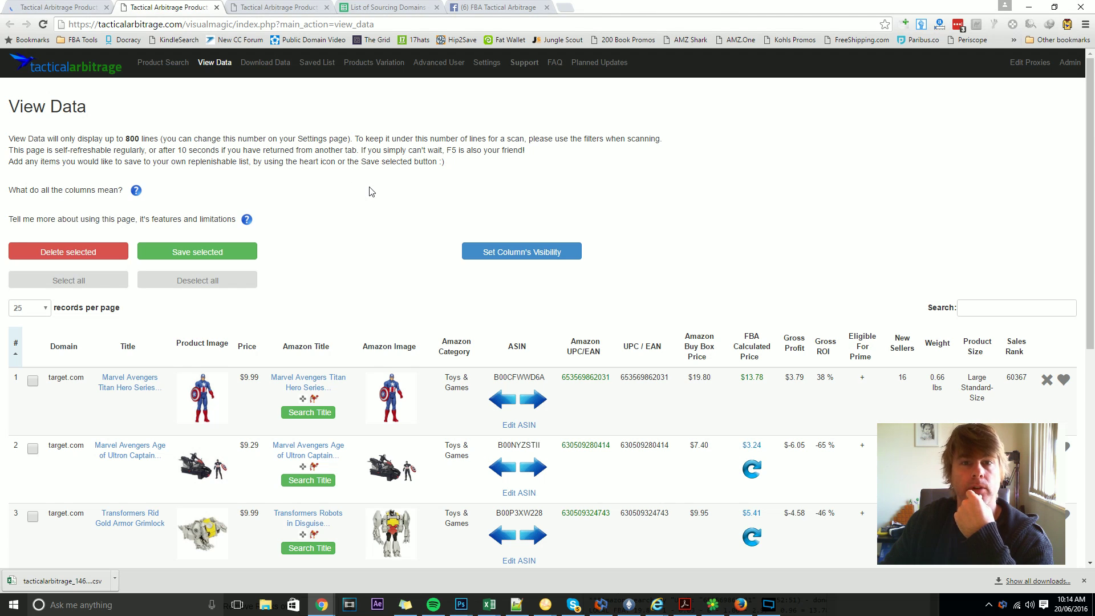
{"action": "left_click", "coordinate": [265, 63]}
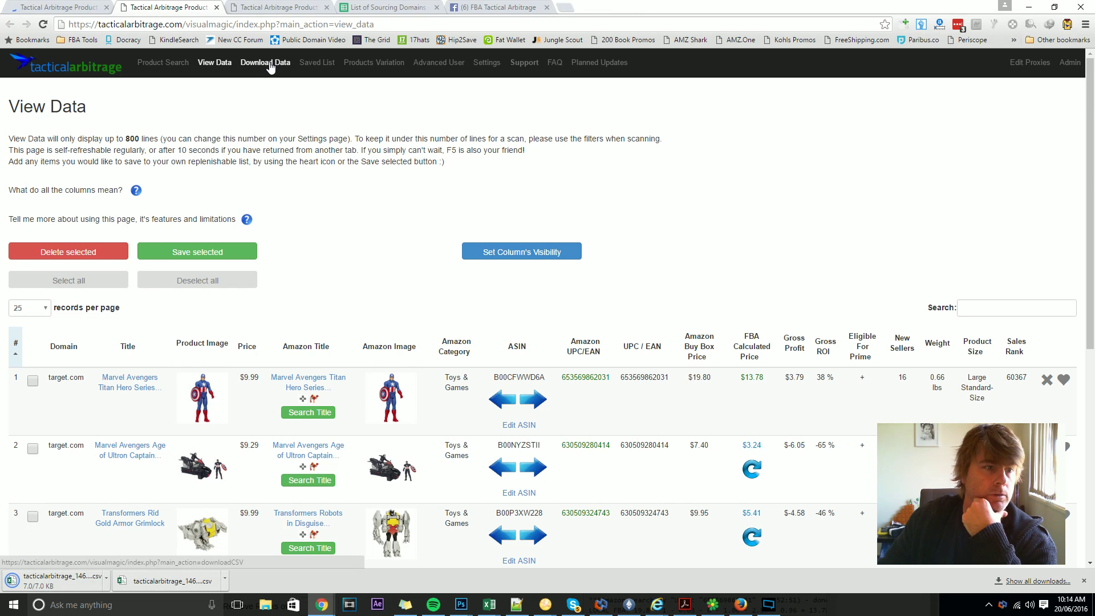
{"action": "left_click", "coordinate": [115, 579]}
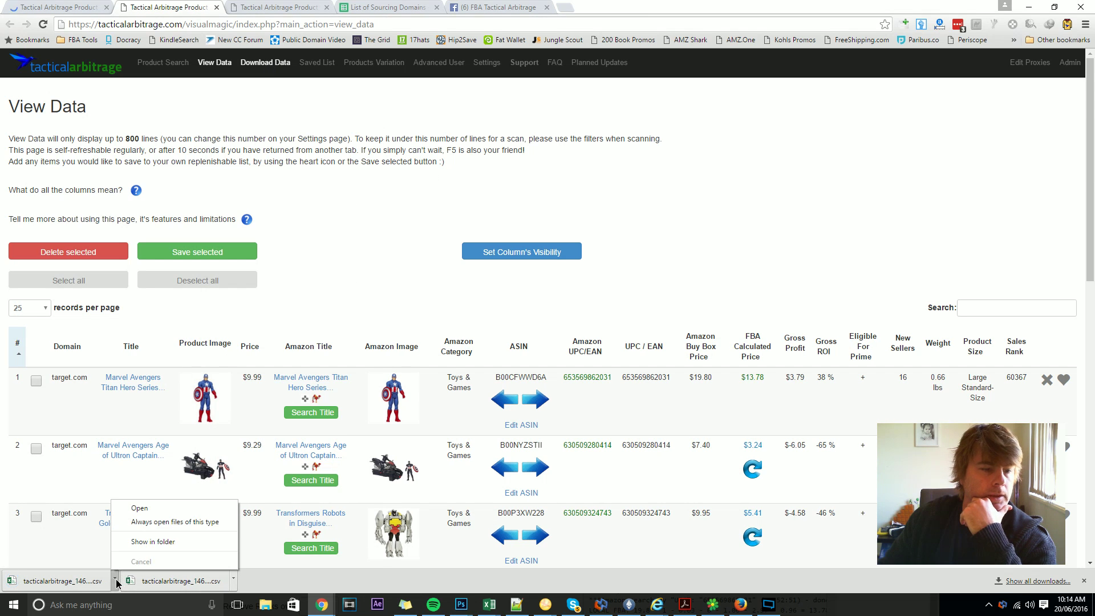
Step: Open the scan CSV in Excel, widen column A to show domains, then return to View Data
{"action": "left_click", "coordinate": [143, 509]}
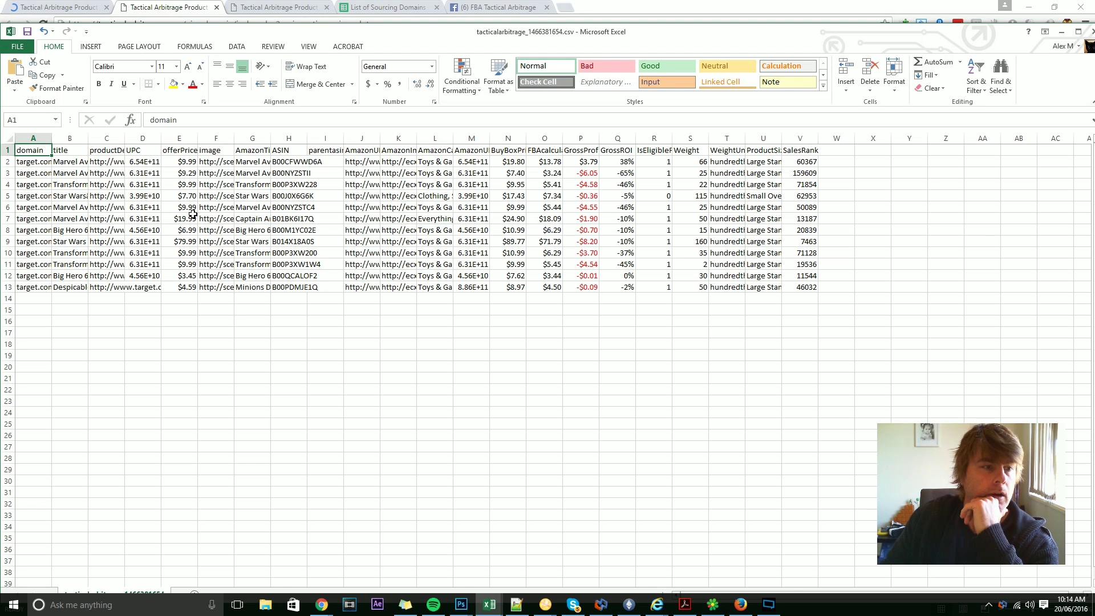
{"action": "left_click_drag", "start_coordinate": [51, 137], "coordinate": [69, 138]}
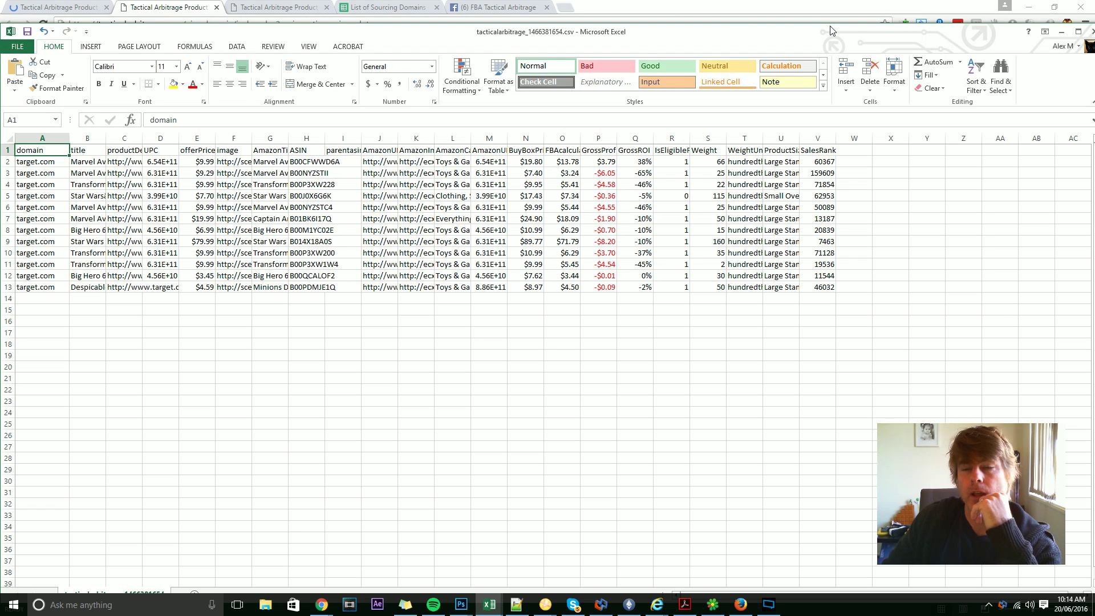
{"action": "left_click", "coordinate": [151, 9]}
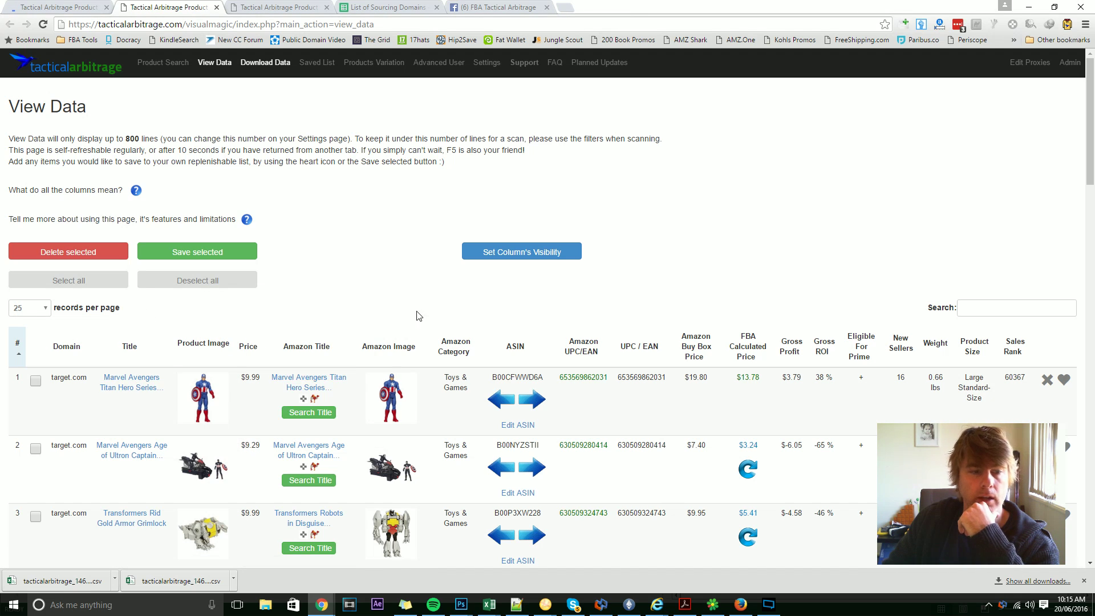
Step: Save the Marvel Avengers Titan Hero product and open the Saved List
{"action": "left_click", "coordinate": [1064, 379]}
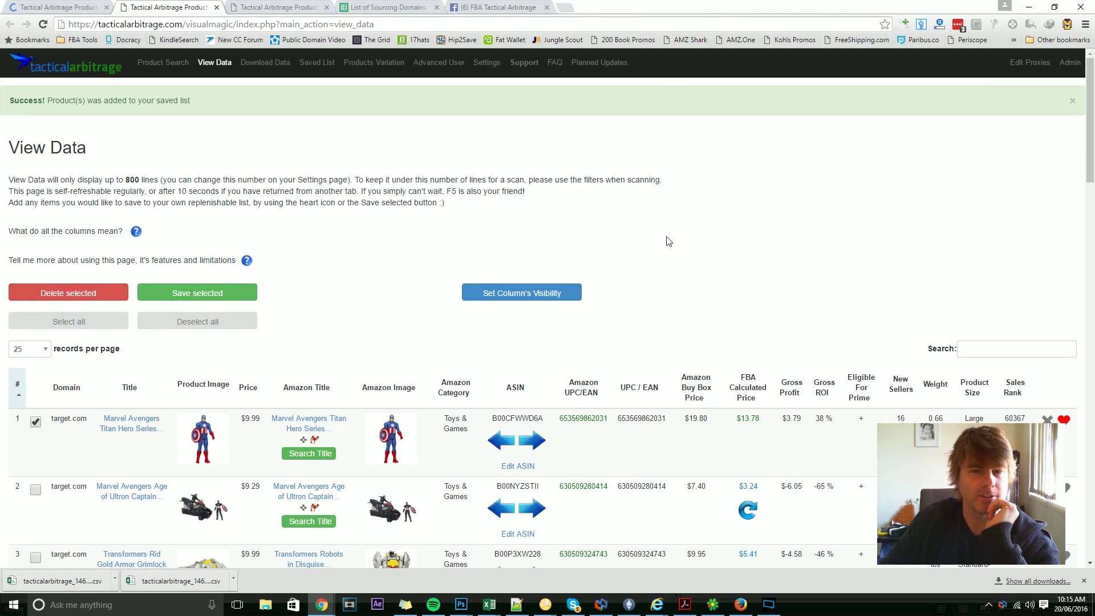
{"action": "left_click", "coordinate": [314, 66]}
{"action": "scroll", "coordinate": [492, 182], "scroll_direction": "down", "scroll_amount": 8}
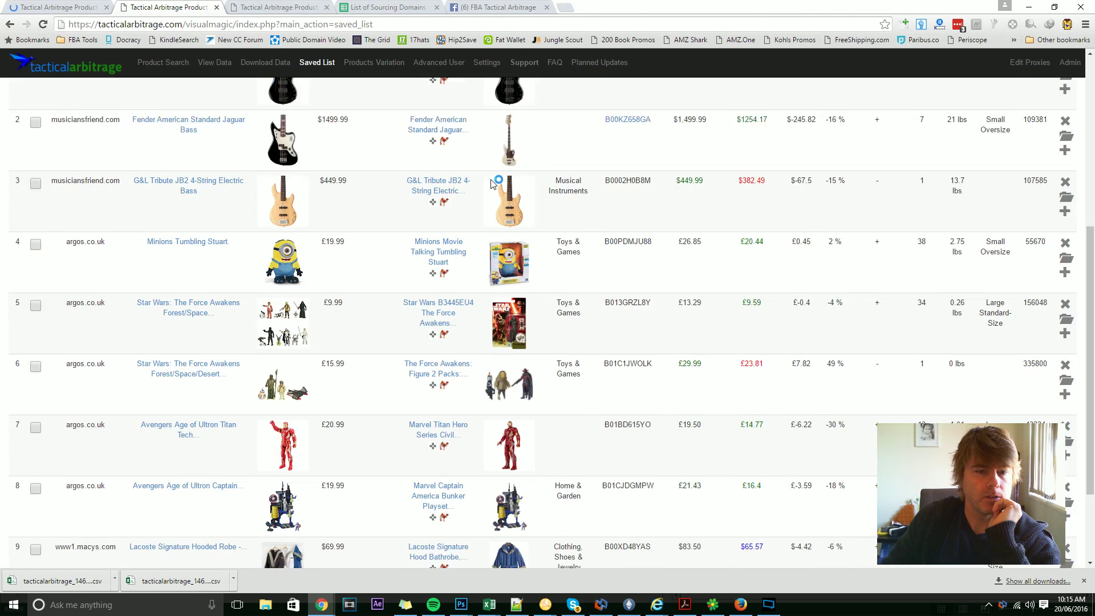
Step: Browse page 2 of the saved products, reviewing their Amazon prices, profit and ROI
{"action": "left_click", "coordinate": [1023, 563]}
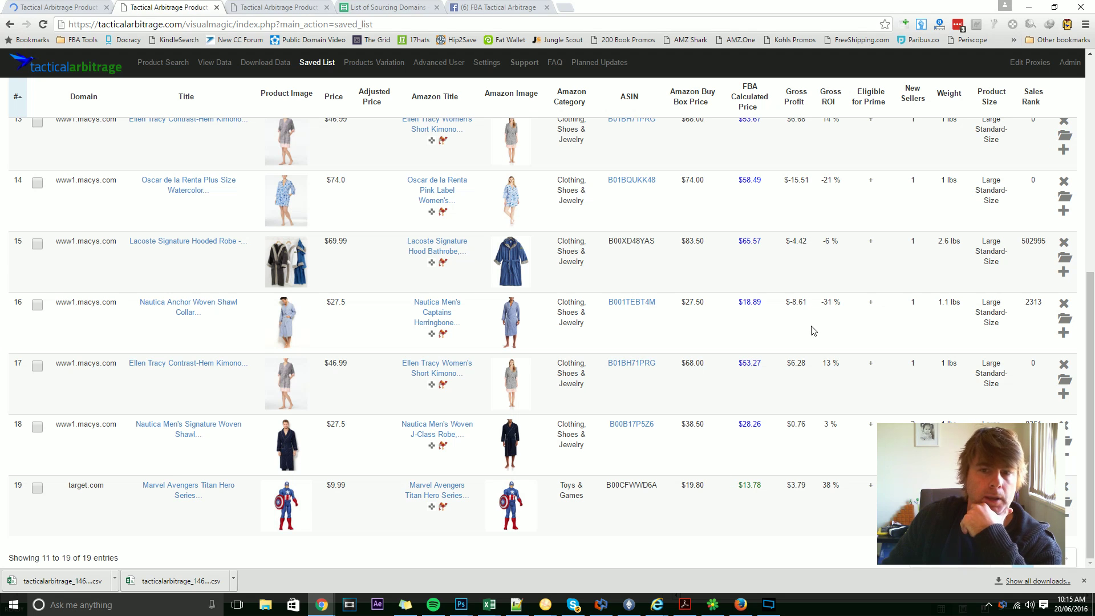
{"action": "left_click", "coordinate": [435, 96]}
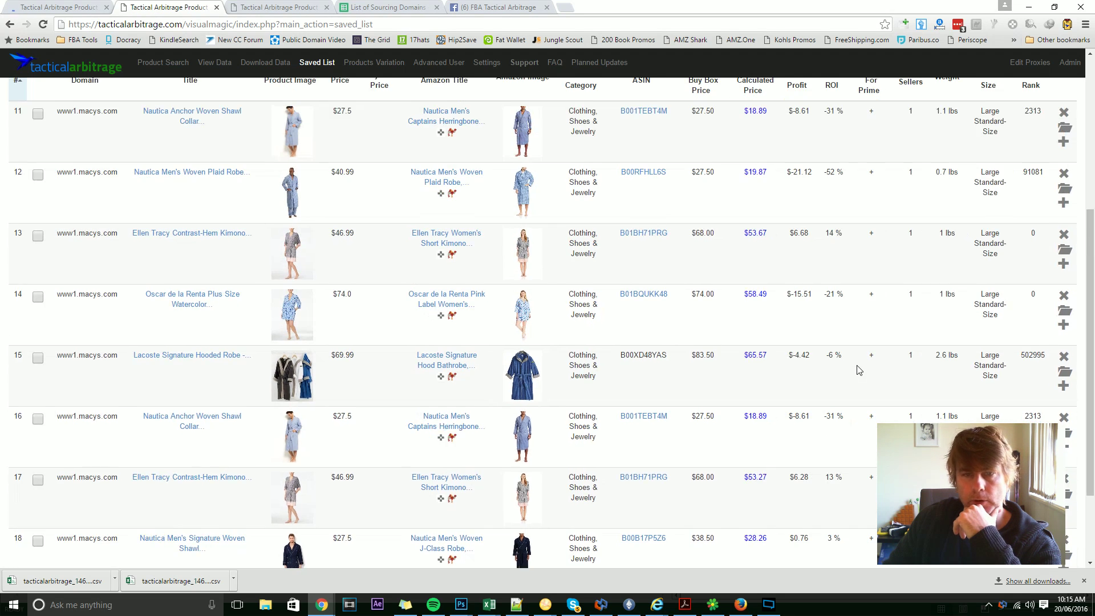
{"action": "scroll", "coordinate": [415, 219], "scroll_direction": "up", "scroll_amount": 2}
{"action": "scroll", "coordinate": [765, 217], "scroll_direction": "down", "scroll_amount": 4}
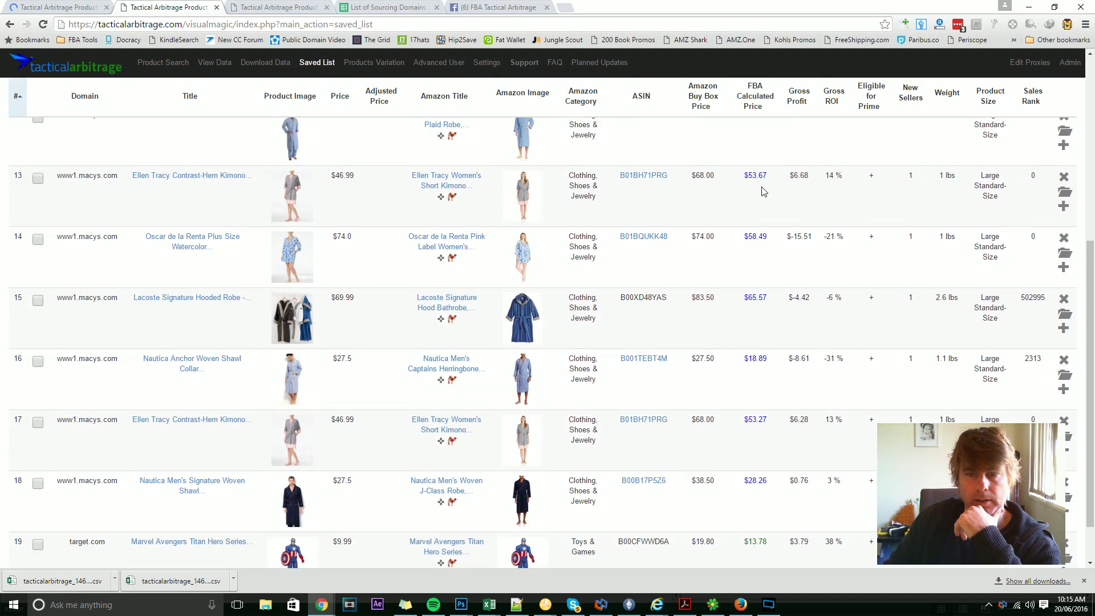
{"action": "scroll", "coordinate": [793, 348], "scroll_direction": "up", "scroll_amount": 5}
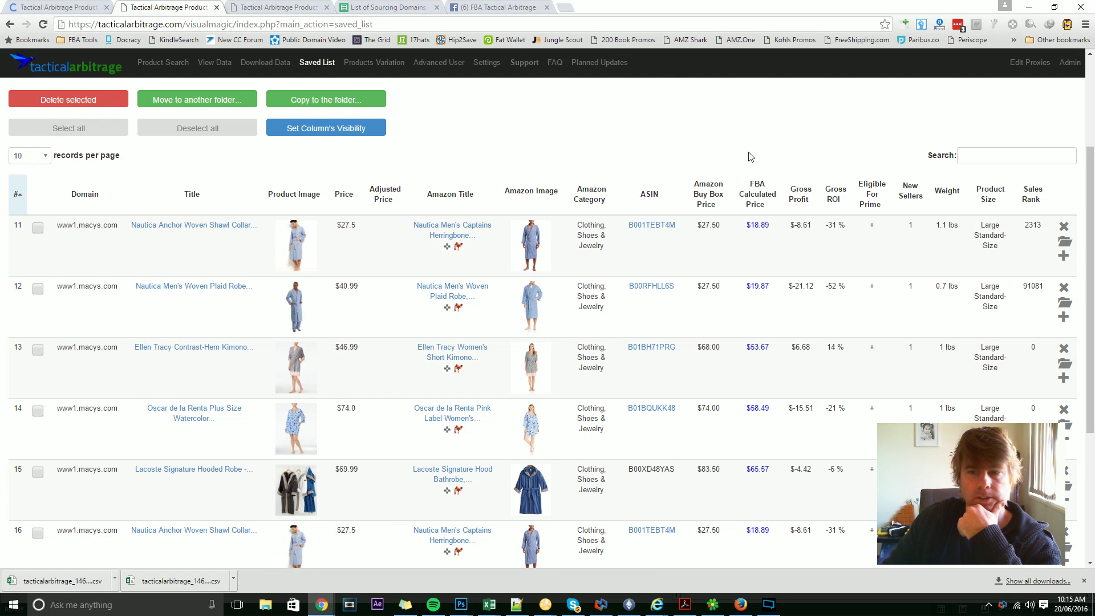
{"action": "scroll", "coordinate": [828, 266], "scroll_direction": "down", "scroll_amount": 1}
{"action": "scroll", "coordinate": [828, 266], "scroll_direction": "down", "scroll_amount": 3}
{"action": "scroll", "coordinate": [827, 269], "scroll_direction": "up", "scroll_amount": 7}
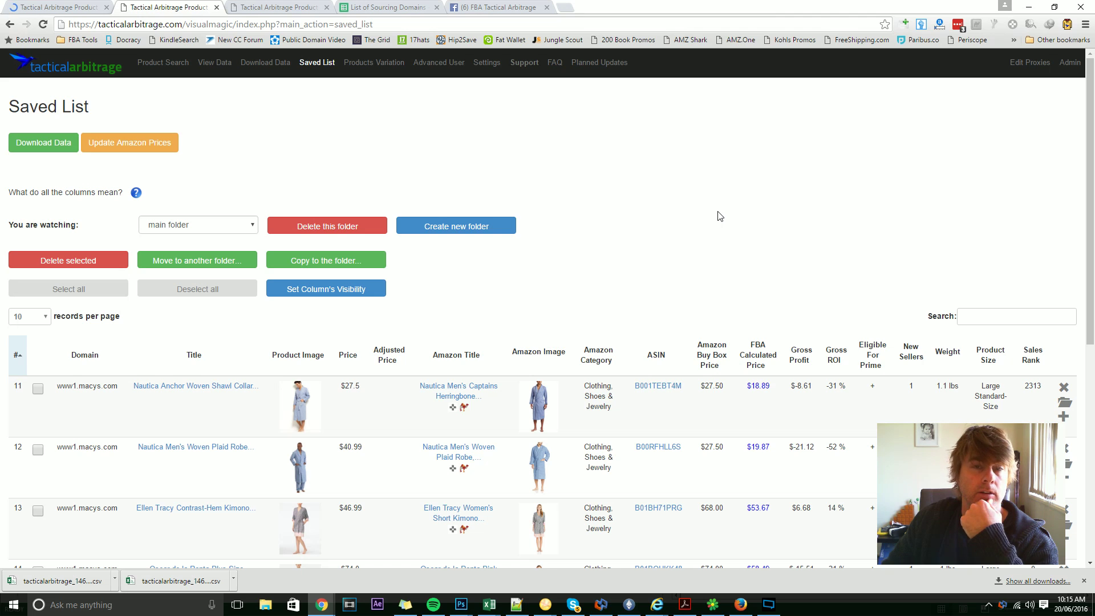
Step: Fetch Products Variation info for ASIN B0014C2NBC with a compare price of 10
{"action": "left_click", "coordinate": [377, 65]}
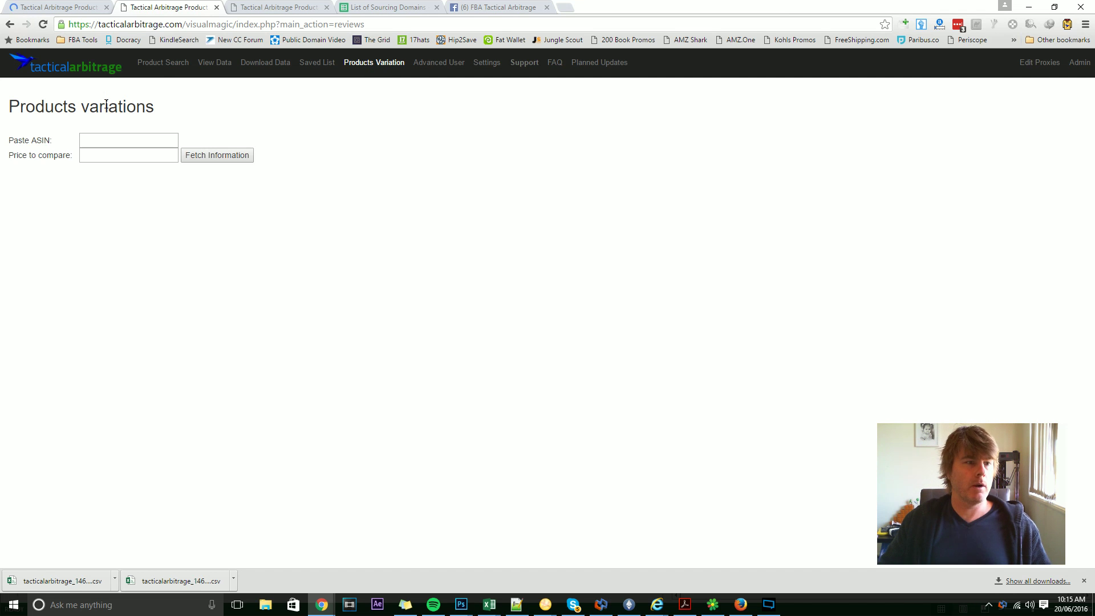
{"action": "left_click", "coordinate": [107, 139]}
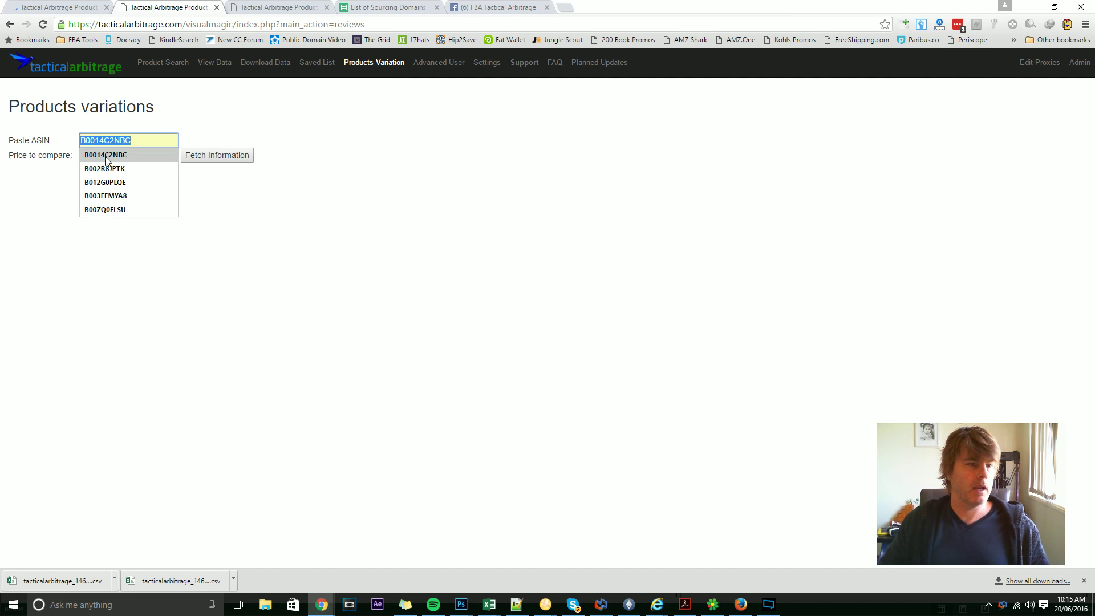
{"action": "left_click", "coordinate": [95, 157]}
{"action": "left_click", "coordinate": [95, 156]}
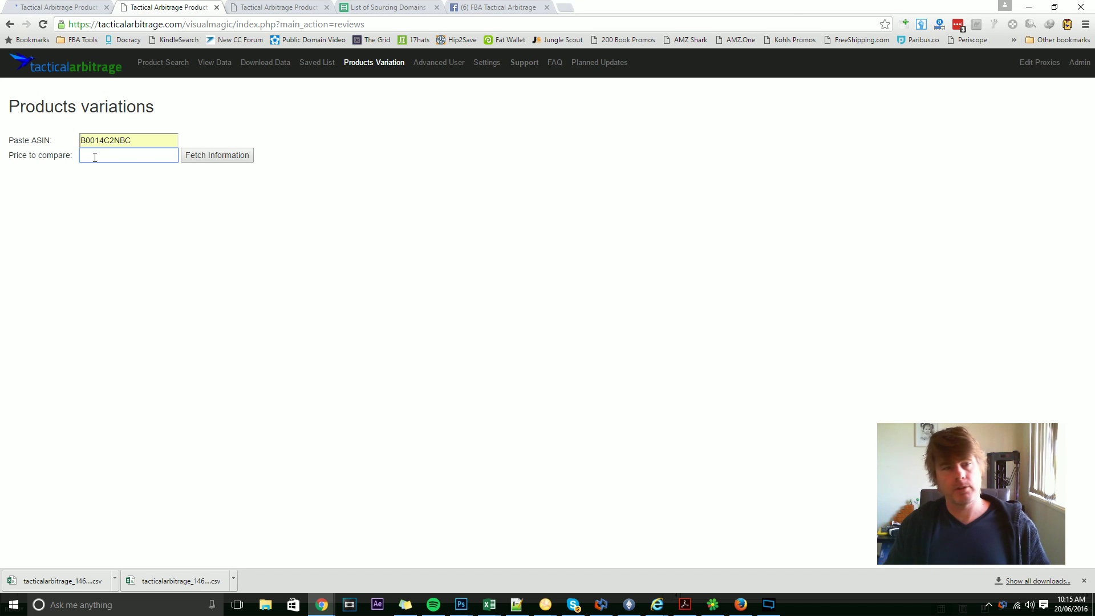
{"action": "type", "text": "10"}
{"action": "left_click", "coordinate": [203, 161]}
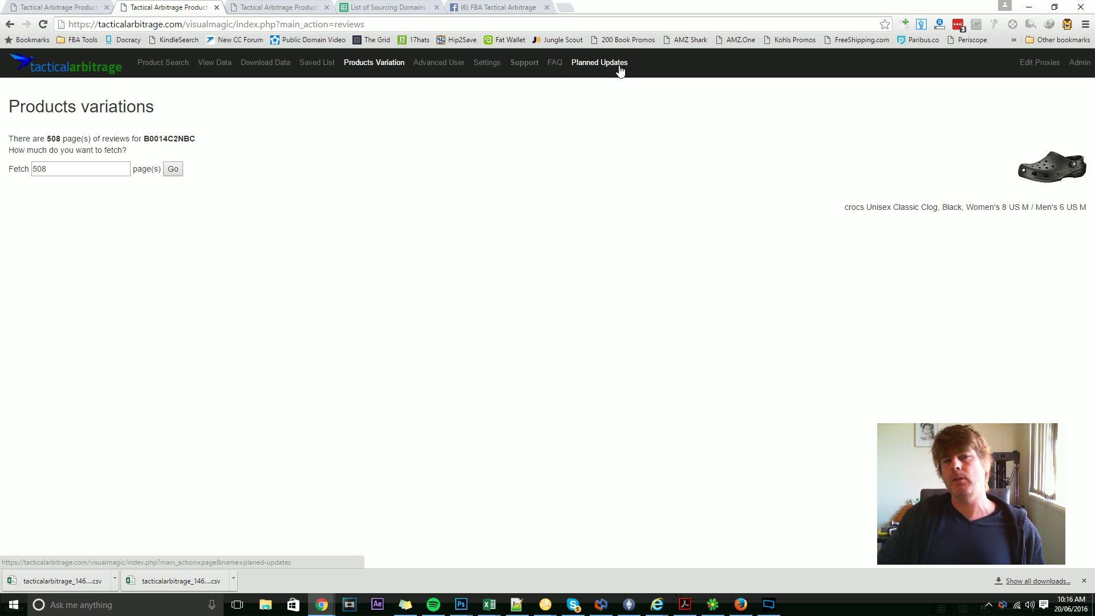
Step: Switch to the FBA Tactical Arbitrage Facebook group and highlight its web address
{"action": "left_click", "coordinate": [496, 7]}
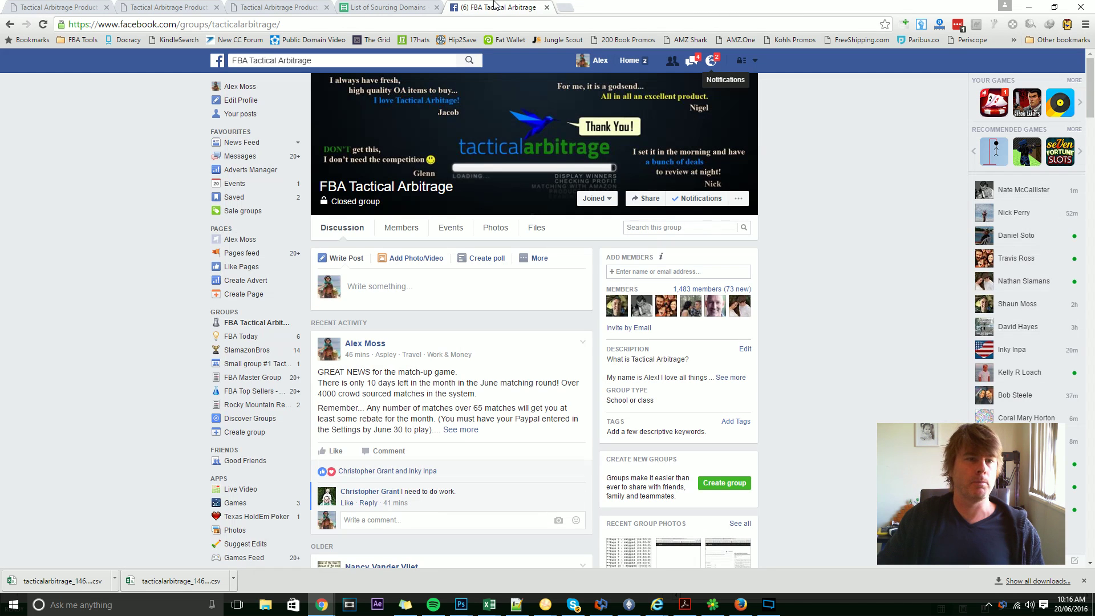
{"action": "left_click", "coordinate": [331, 26]}
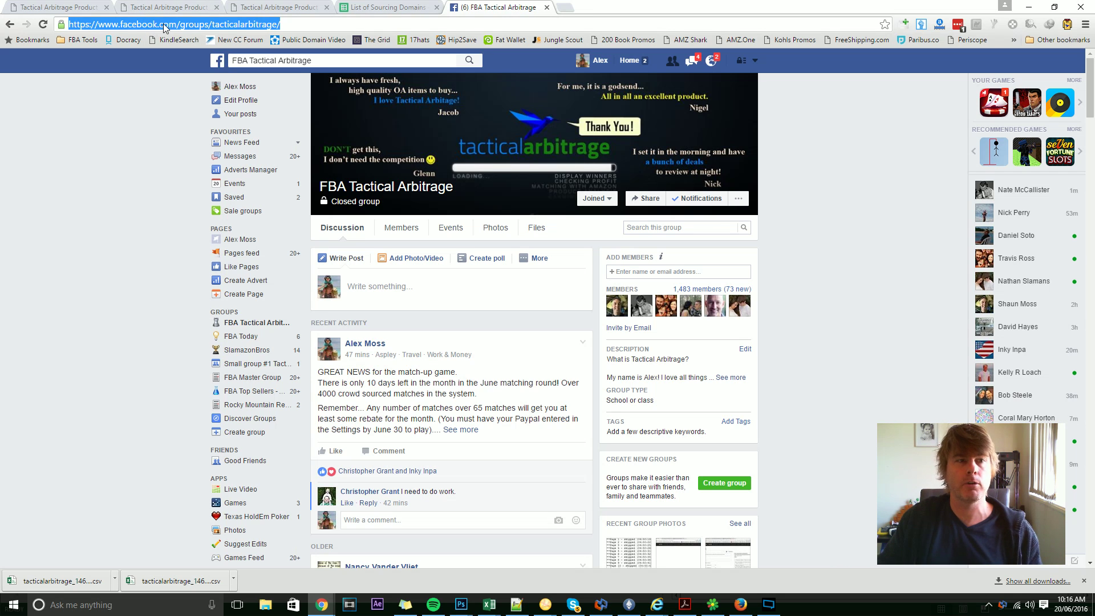
{"action": "left_click", "coordinate": [146, 25]}
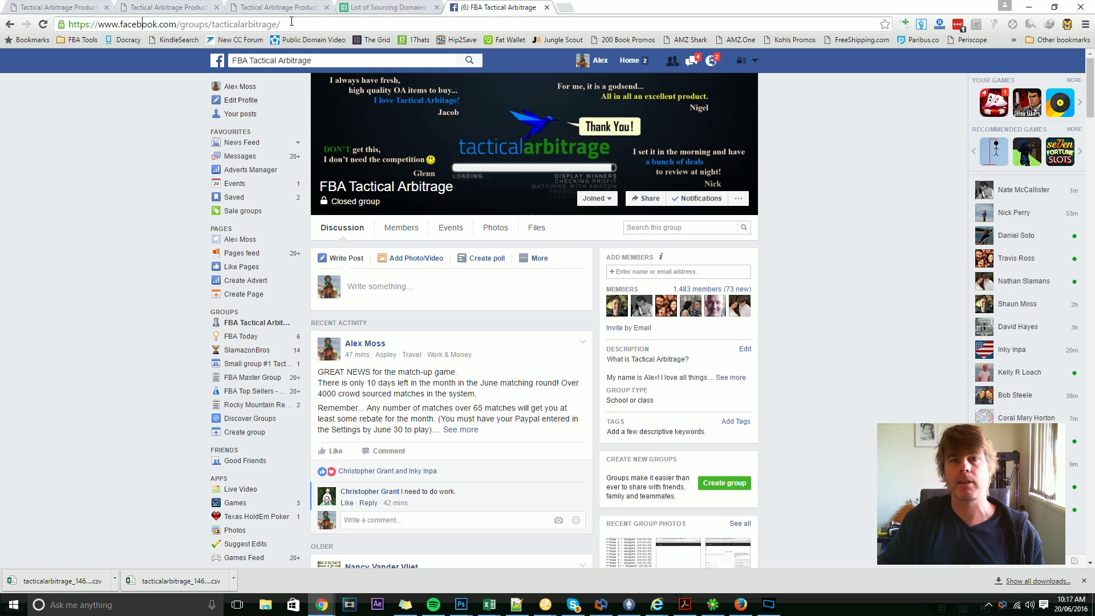
Step: Go back to the Product Search tab showing the completed 5xt87 scan
{"action": "left_click", "coordinate": [68, 7]}
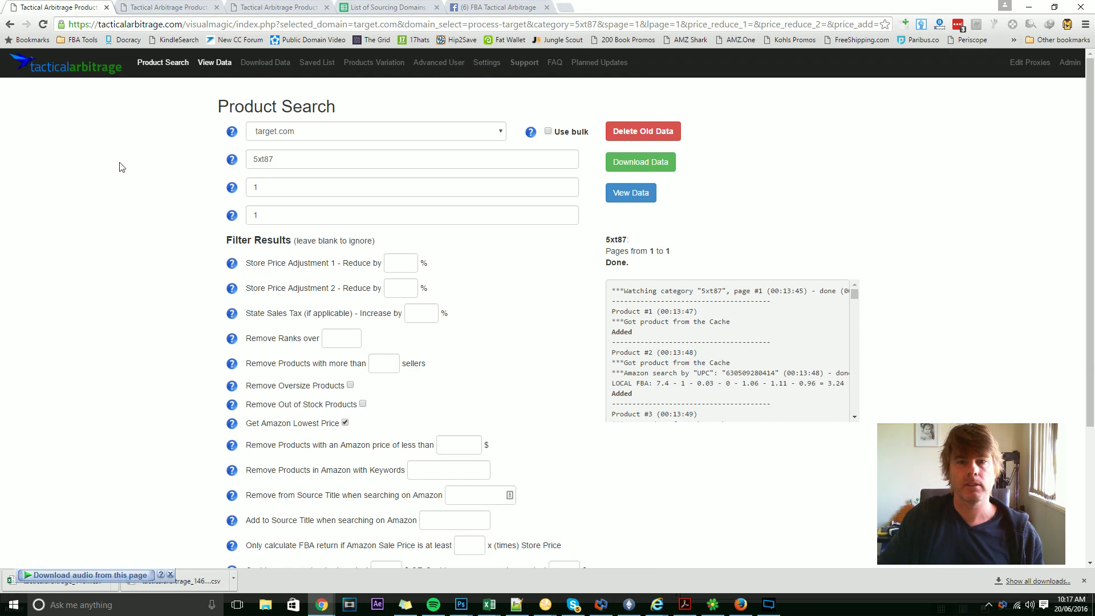